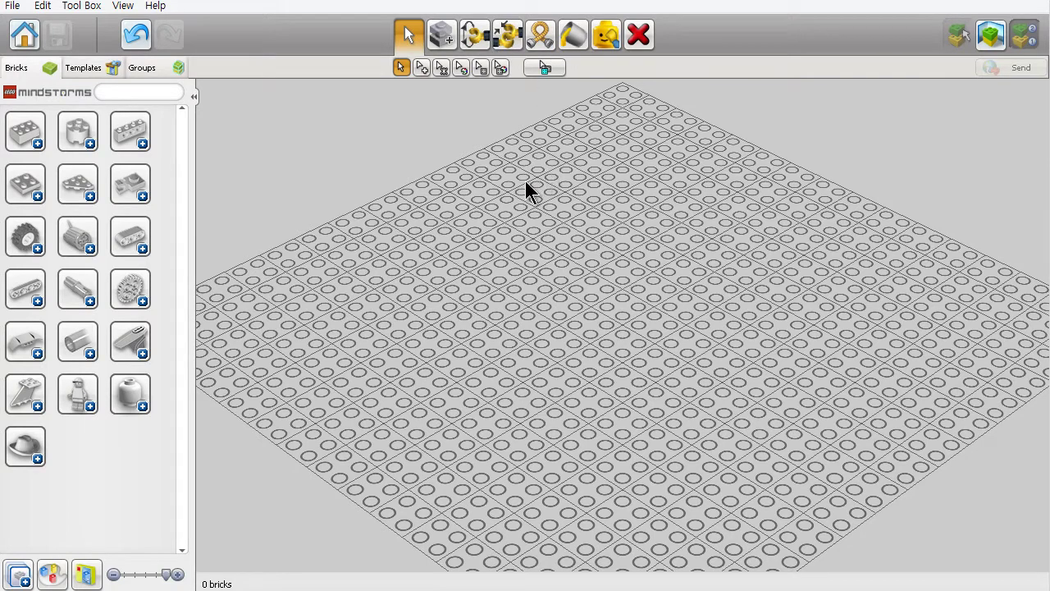
# Place a Technic 6M half beam from the beam parts on the empty baseplate.
pyautogui.click(37, 302)
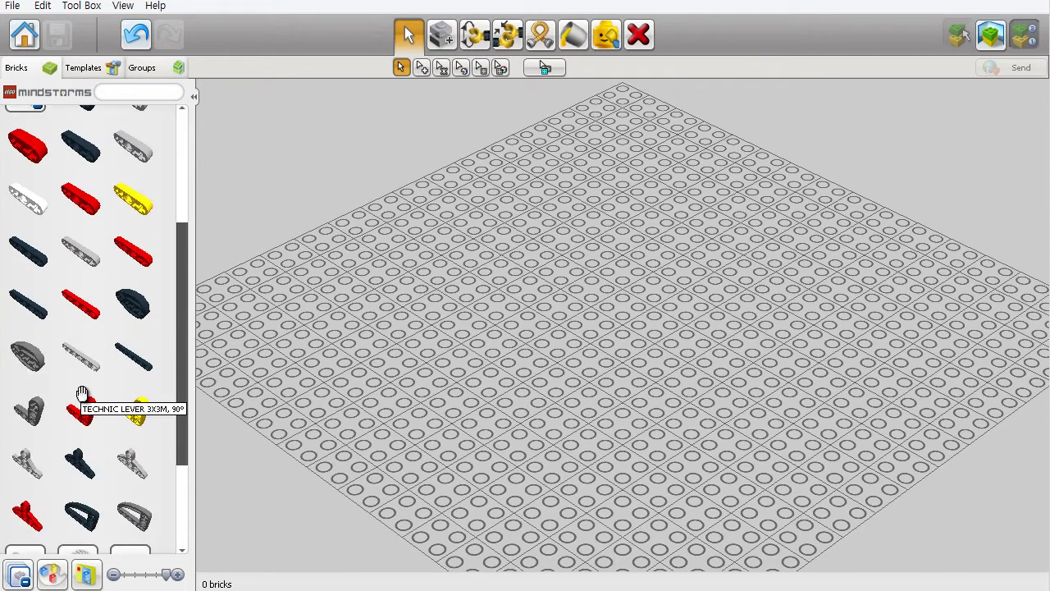
pyautogui.scroll(-3, 53, 353)
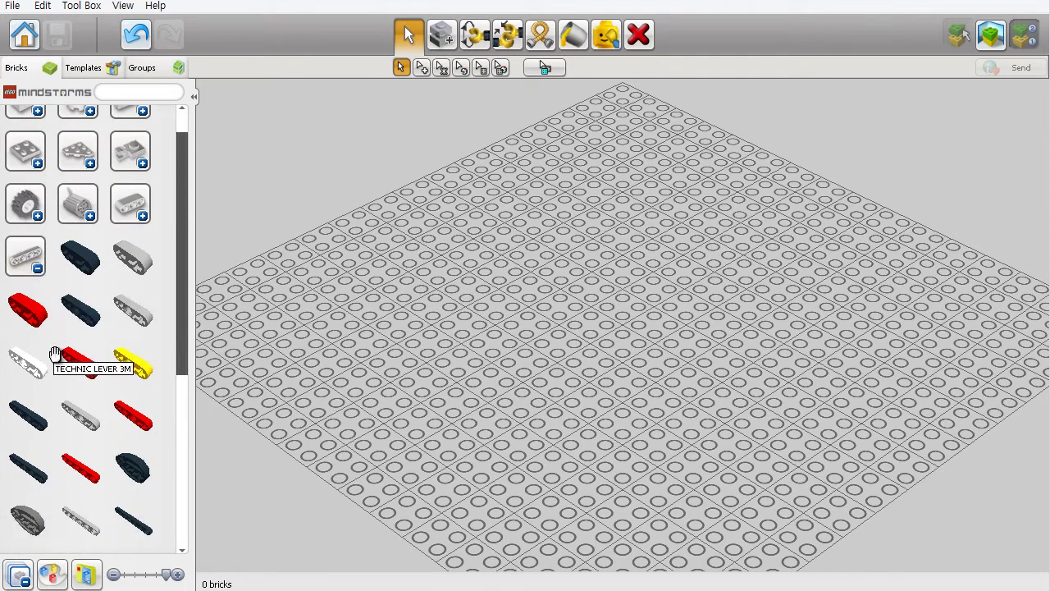
pyautogui.scroll(-2, 74, 369)
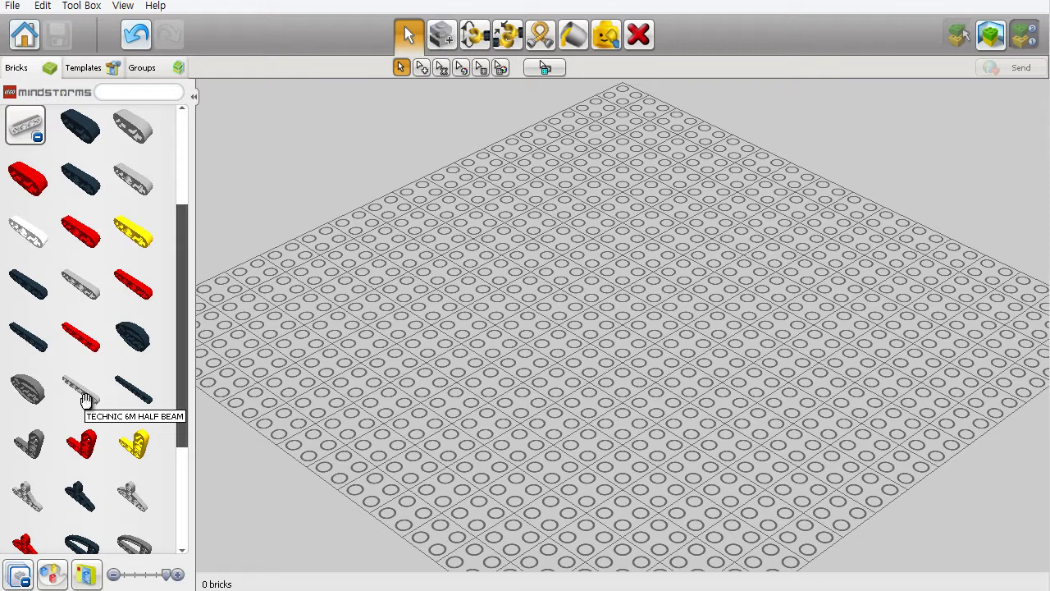
pyautogui.click(86, 400)
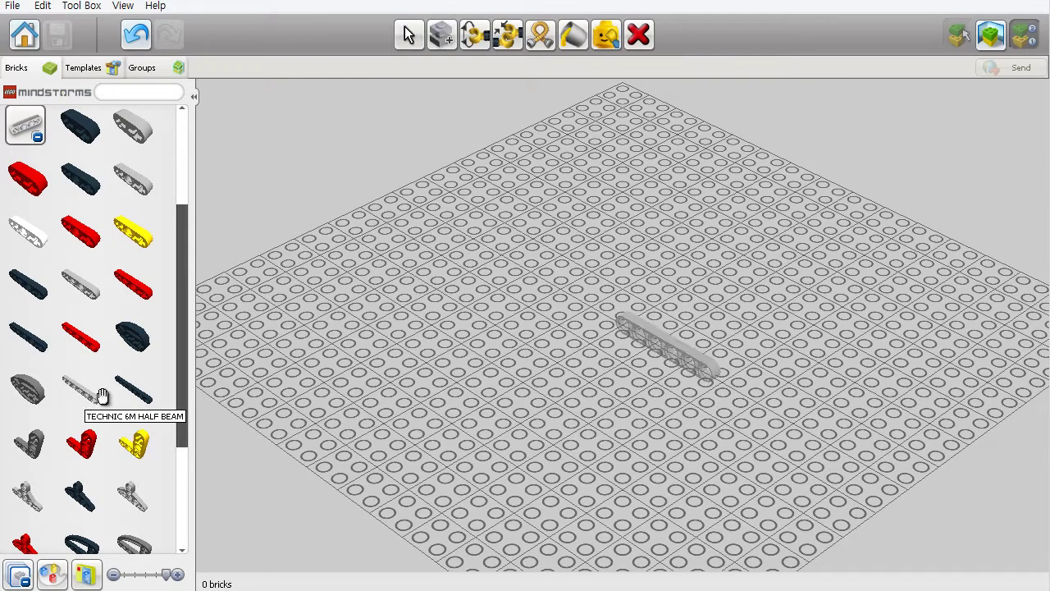
pyautogui.click(613, 351)
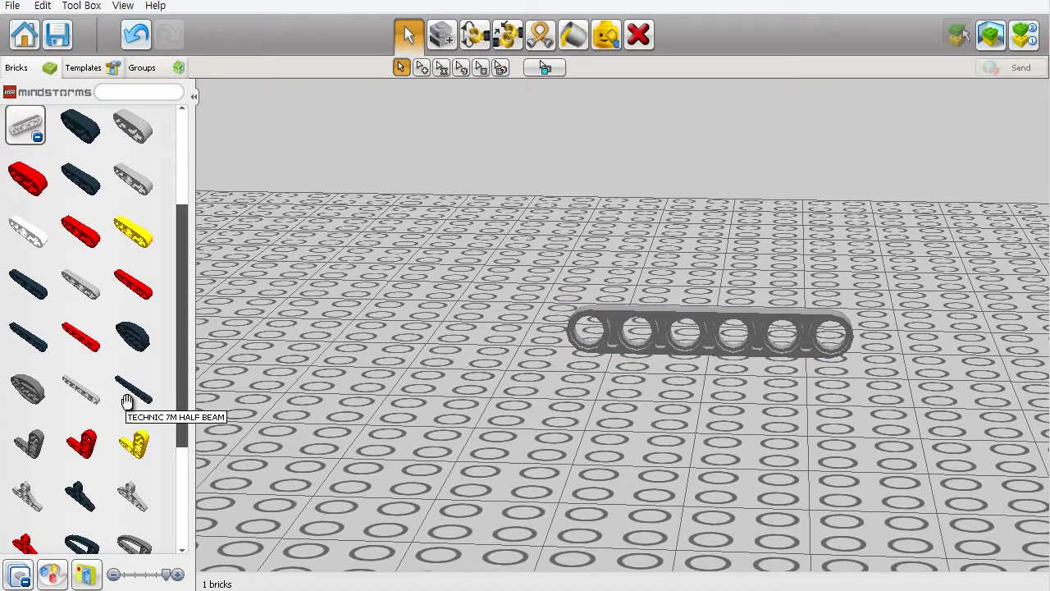
pyautogui.scroll(-3, 129, 401)
pyautogui.scroll(2, 129, 401)
pyautogui.scroll(3, 92, 336)
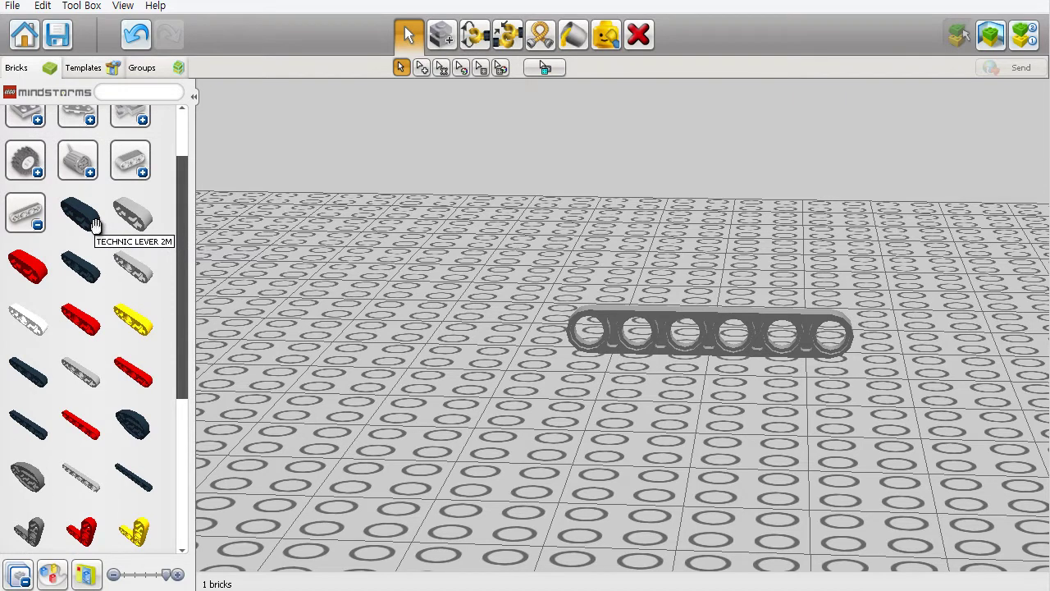
pyautogui.click(79, 215)
pyautogui.click(493, 414)
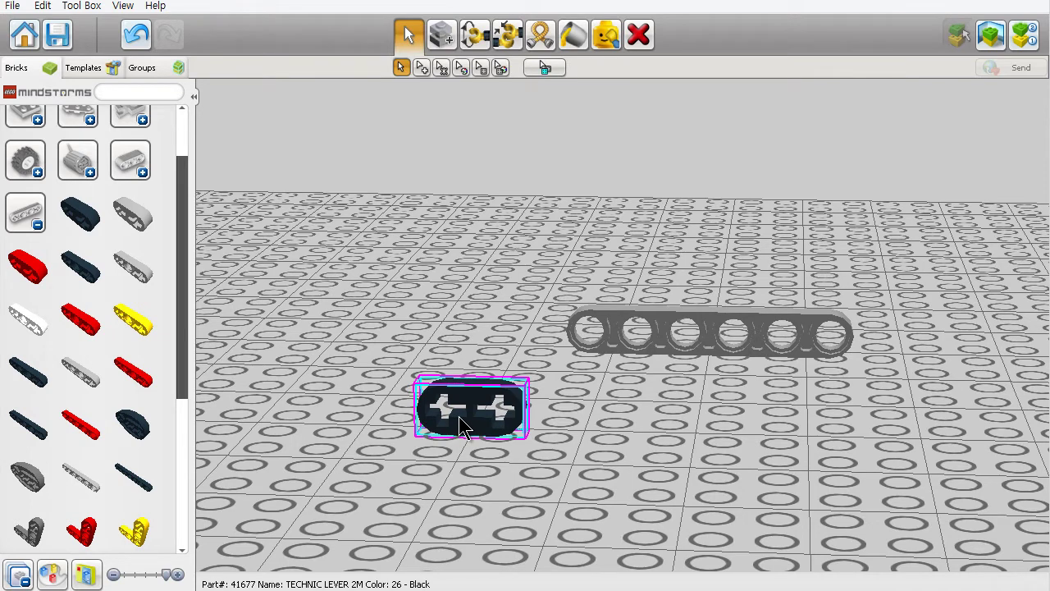
pyautogui.press('Delete')
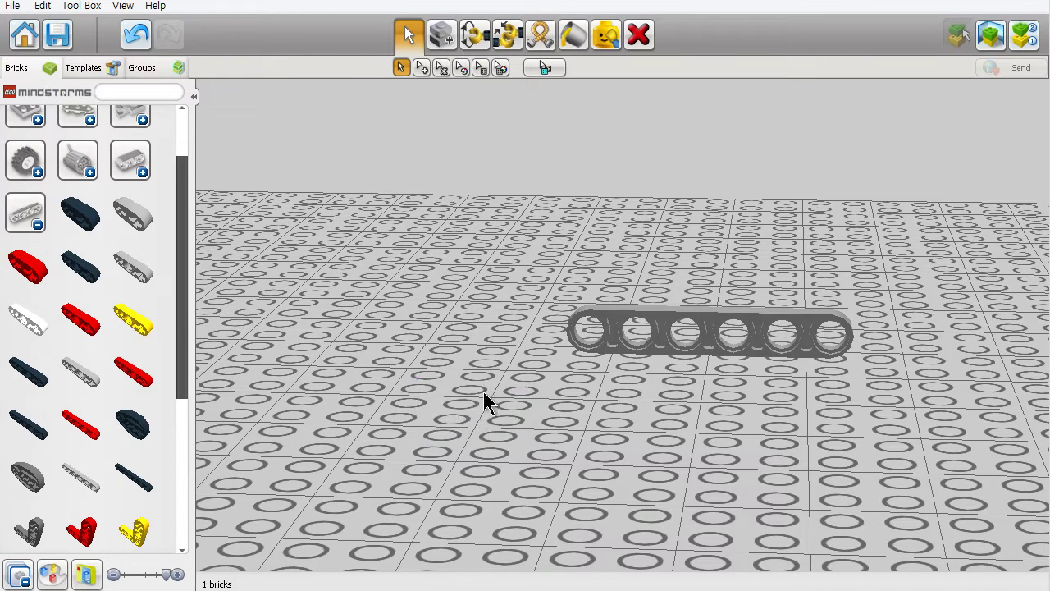
# Add a second Technic 6M half beam to the baseplate, parallel to and behind the first one.
pyautogui.moveTo(485, 403); pyautogui.dragTo(801, 456, button='right')
pyautogui.scroll(5, 736, 475)
pyautogui.scroll(-3, 801, 457)
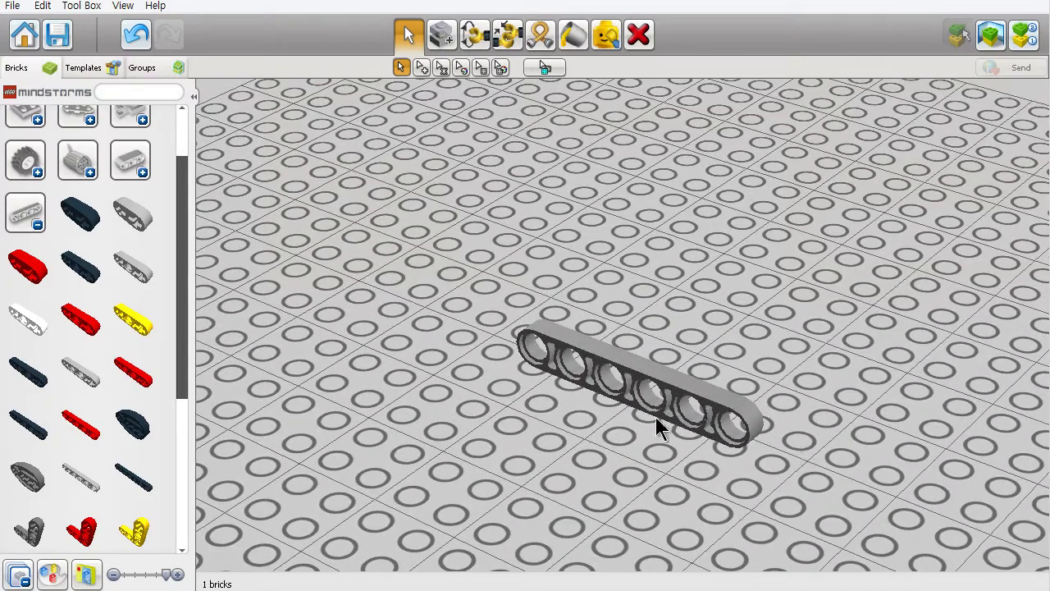
pyautogui.scroll(-2, 122, 450)
pyautogui.scroll(-2, 121, 450)
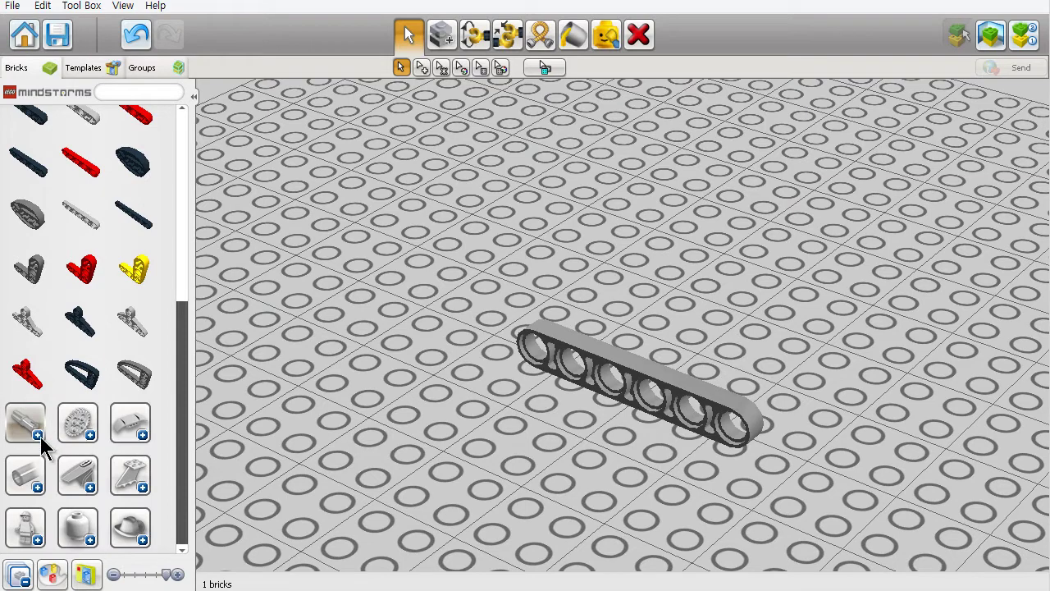
pyautogui.click(90, 226)
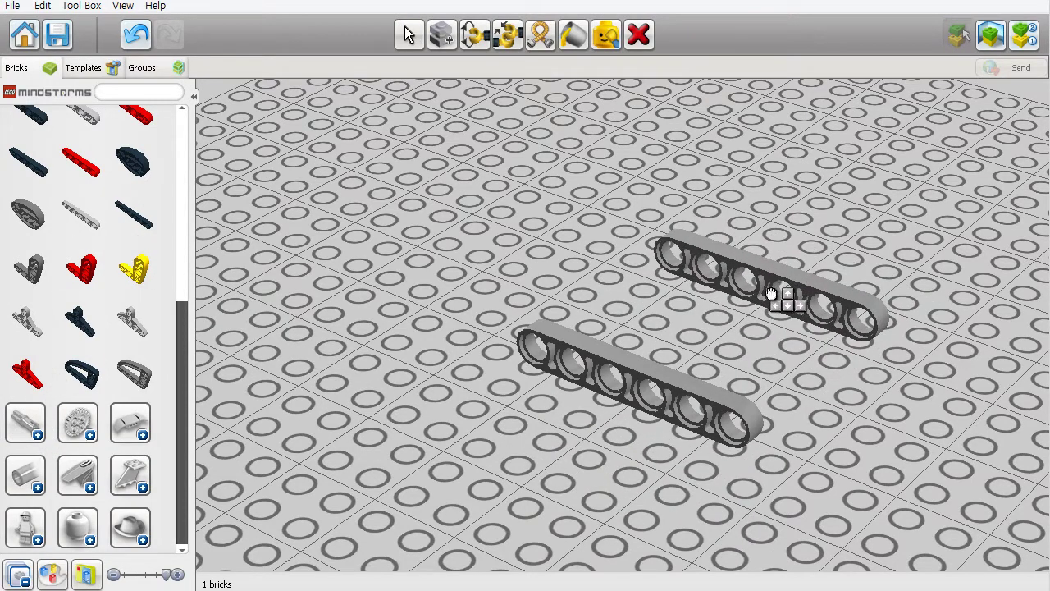
pyautogui.click(788, 289)
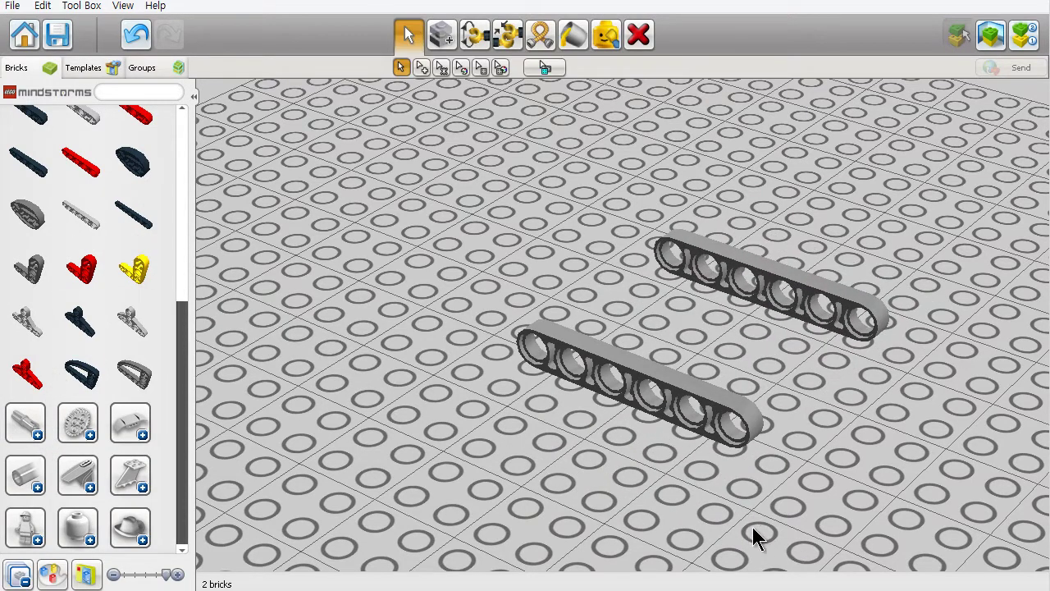
# Find the Cross Axle 5M among the axle and connector parts and place it on the baseplate beside the two beams.
pyautogui.click(41, 435)
pyautogui.scroll(-5, 63, 417)
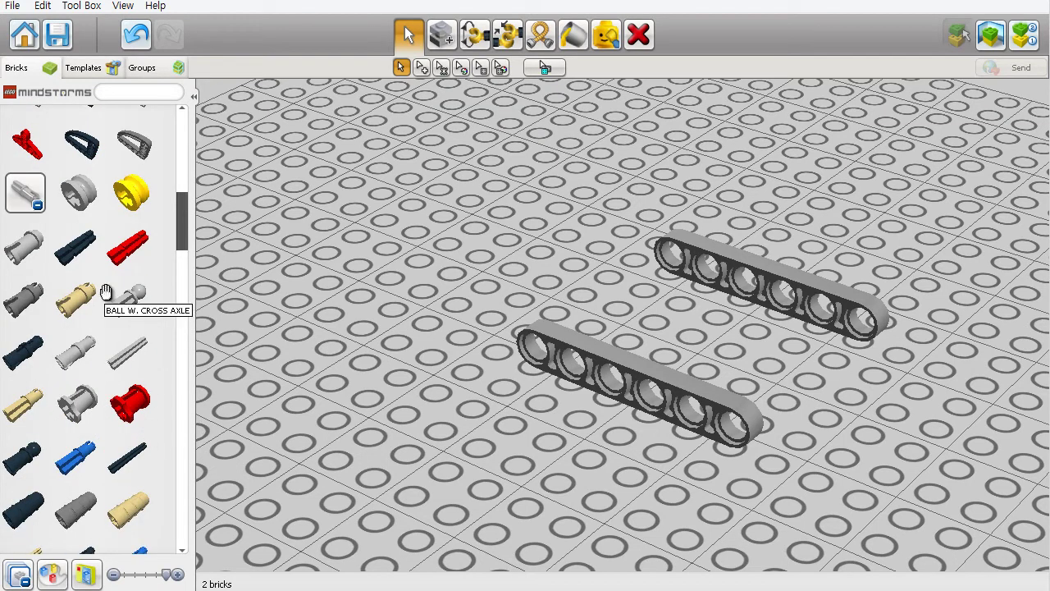
pyautogui.scroll(-3, 107, 296)
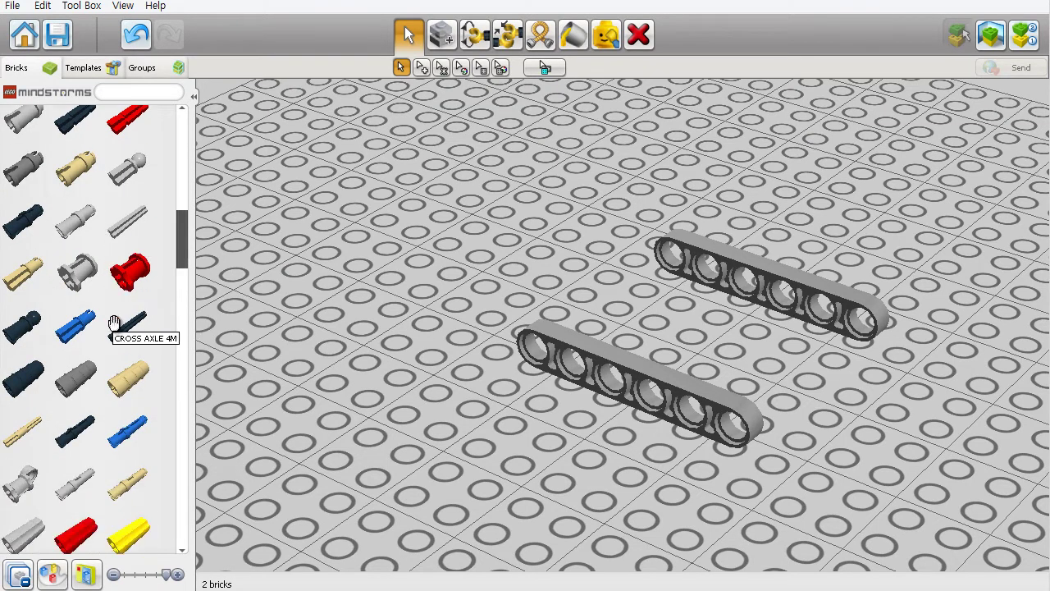
pyautogui.scroll(2, 114, 321)
pyautogui.scroll(1, 115, 322)
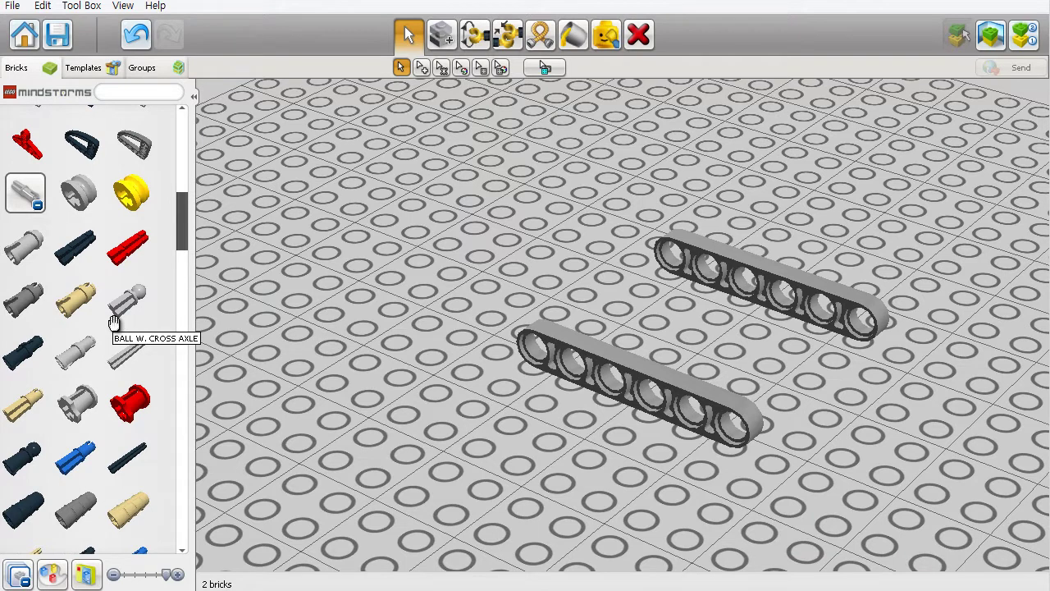
pyautogui.scroll(-1, 114, 322)
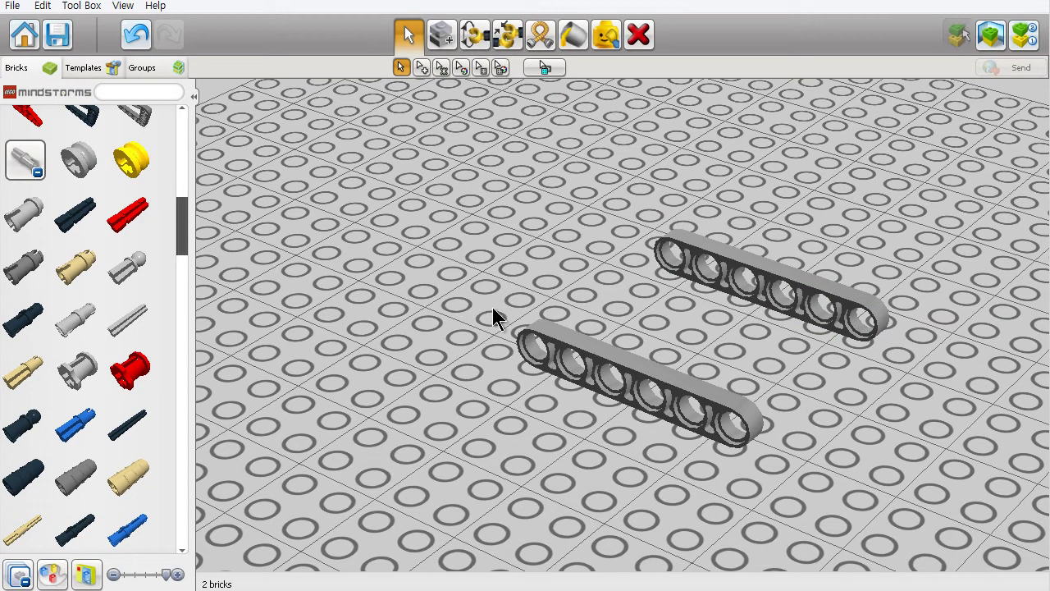
pyautogui.scroll(-1, 97, 340)
pyautogui.scroll(-5, 123, 373)
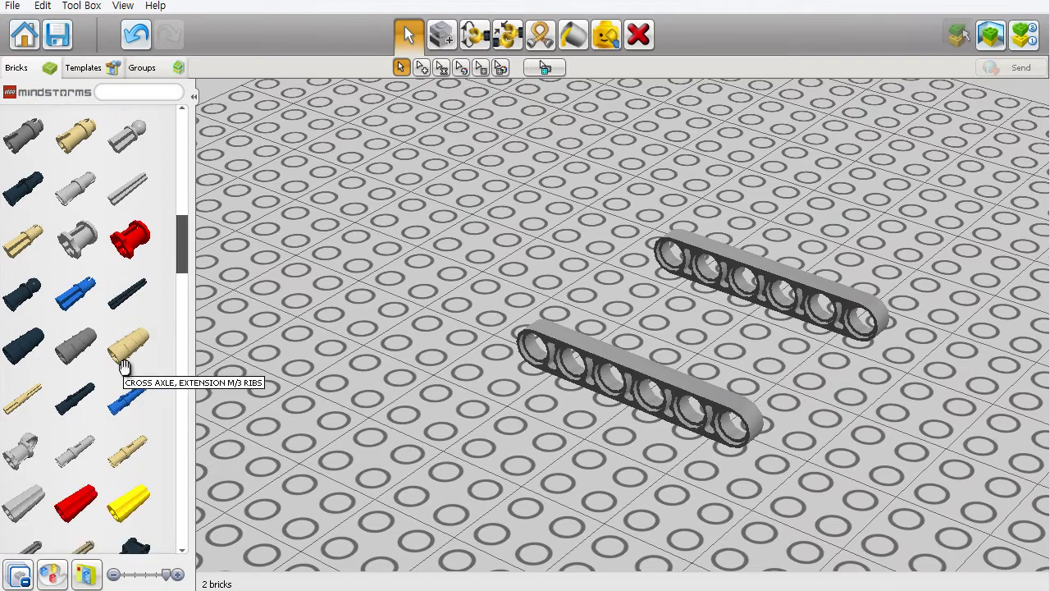
pyautogui.scroll(-3, 123, 373)
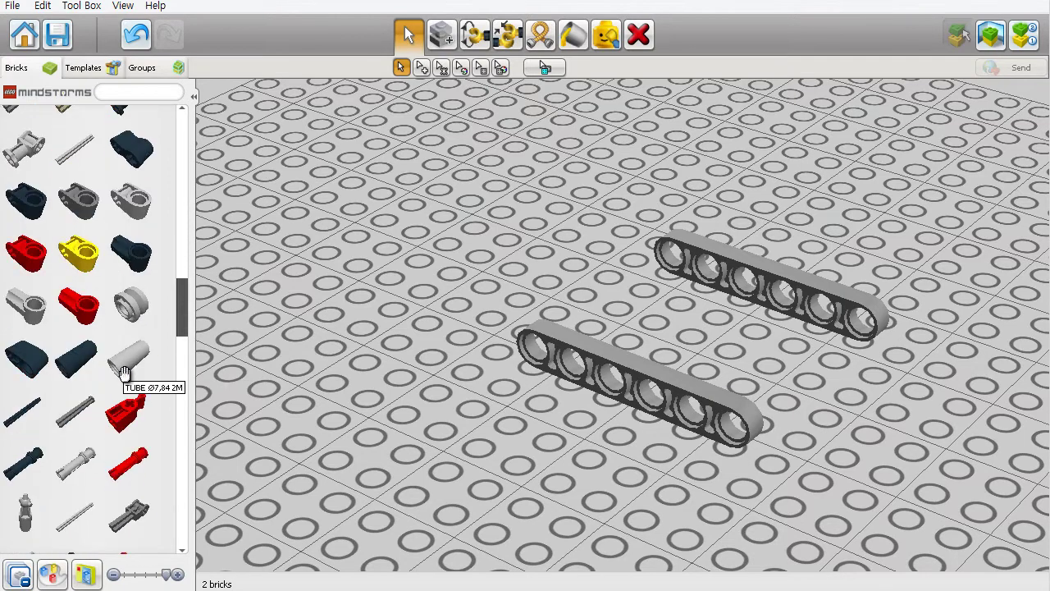
pyautogui.scroll(-4, 131, 400)
pyautogui.scroll(-3, 137, 399)
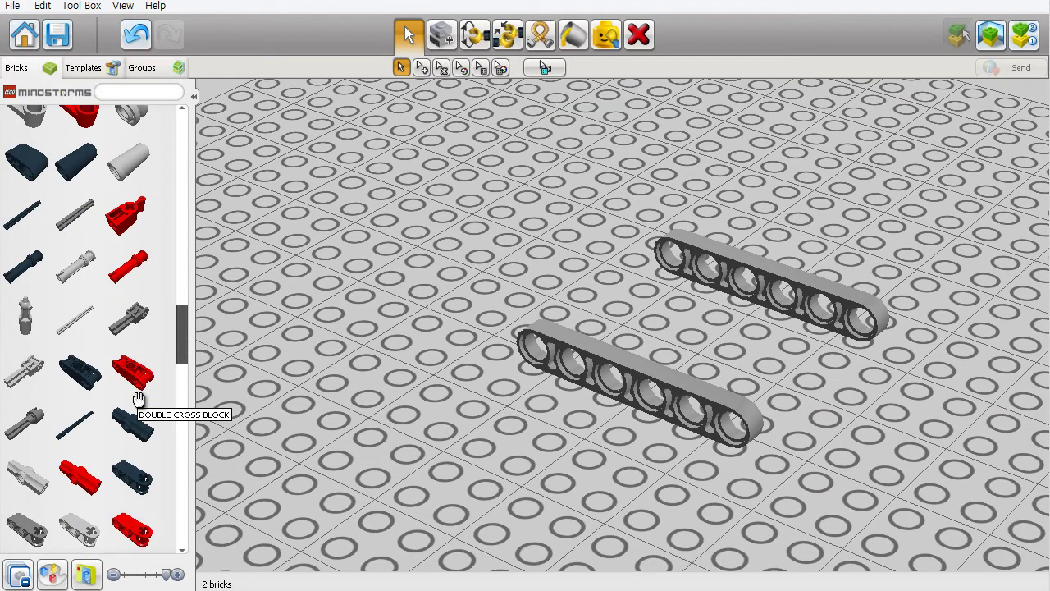
pyautogui.scroll(6, 138, 399)
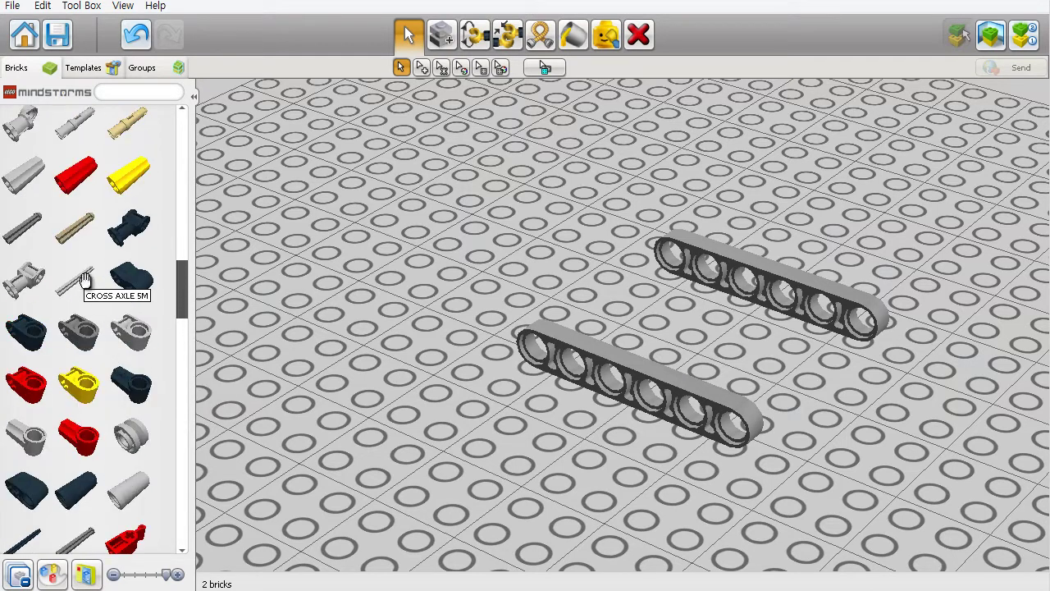
pyautogui.click(85, 280)
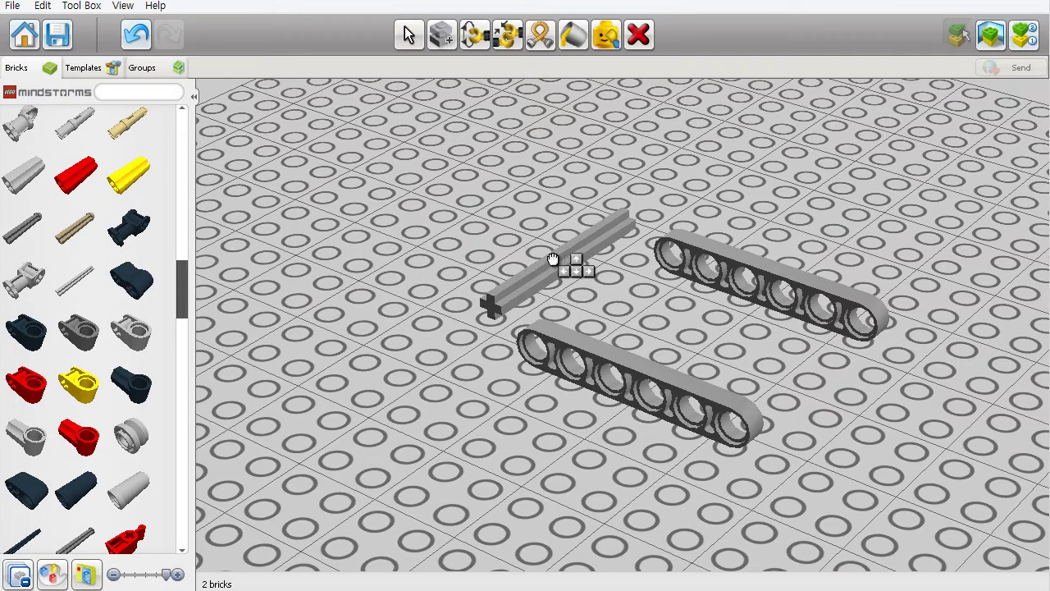
pyautogui.click(520, 263)
pyautogui.click(520, 262)
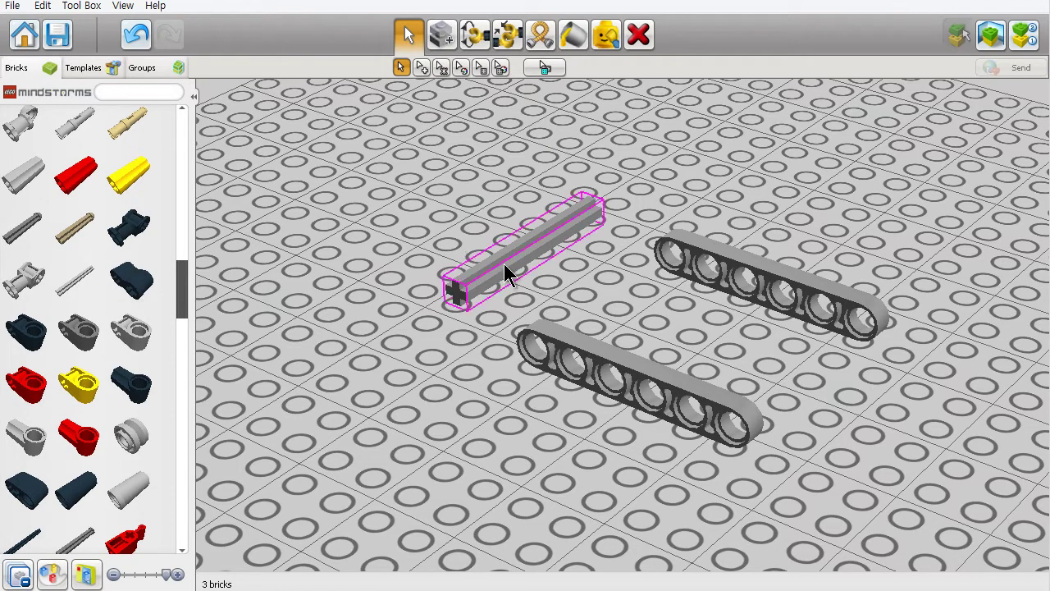
# Insert the 5M axle through the end hole of the front beam and fit the rear beam's end hole onto the same axle.
pyautogui.moveTo(509, 271); pyautogui.dragTo(550, 327)
pyautogui.moveTo(777, 289); pyautogui.dragTo(730, 317)
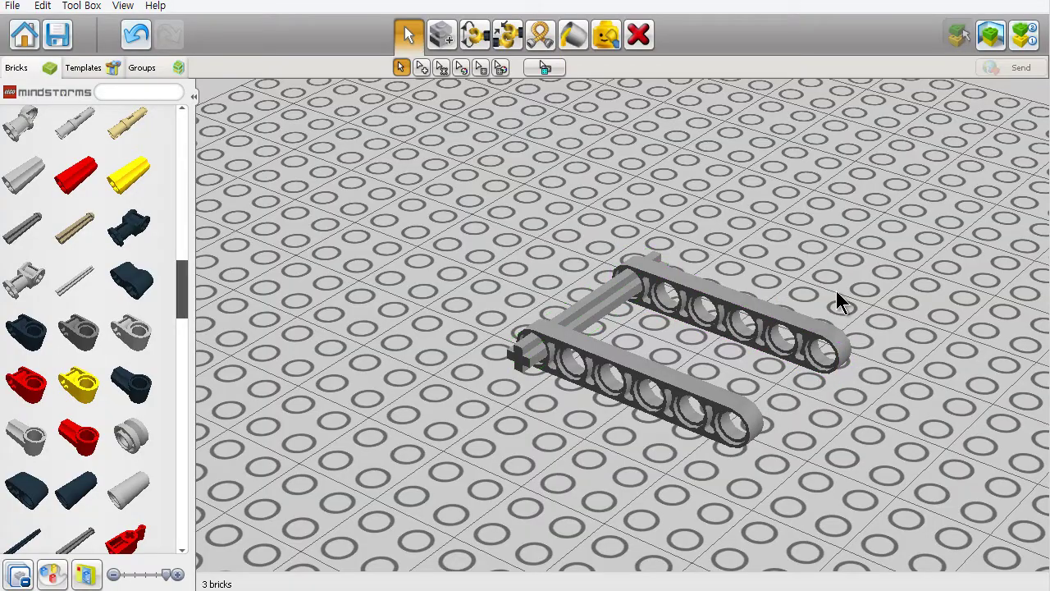
pyautogui.moveTo(849, 322); pyautogui.dragTo(949, 347, button='right')
pyautogui.click(820, 422)
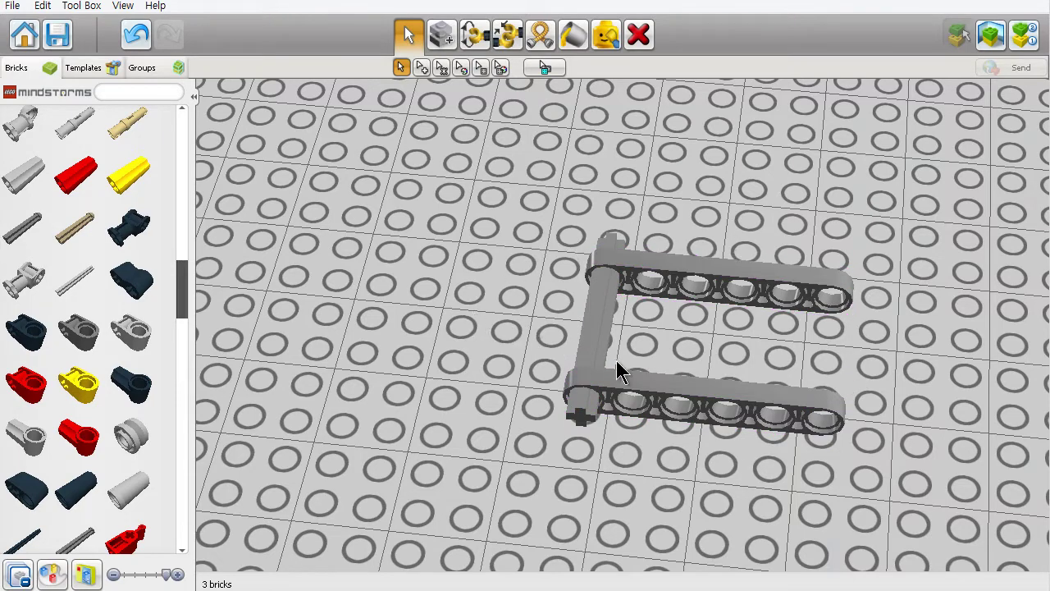
# Rotate the front beam around the axle to about 100 degrees with the Hinge tool, leaving the rear beam in place.
pyautogui.hotkey('shift', 'Down')
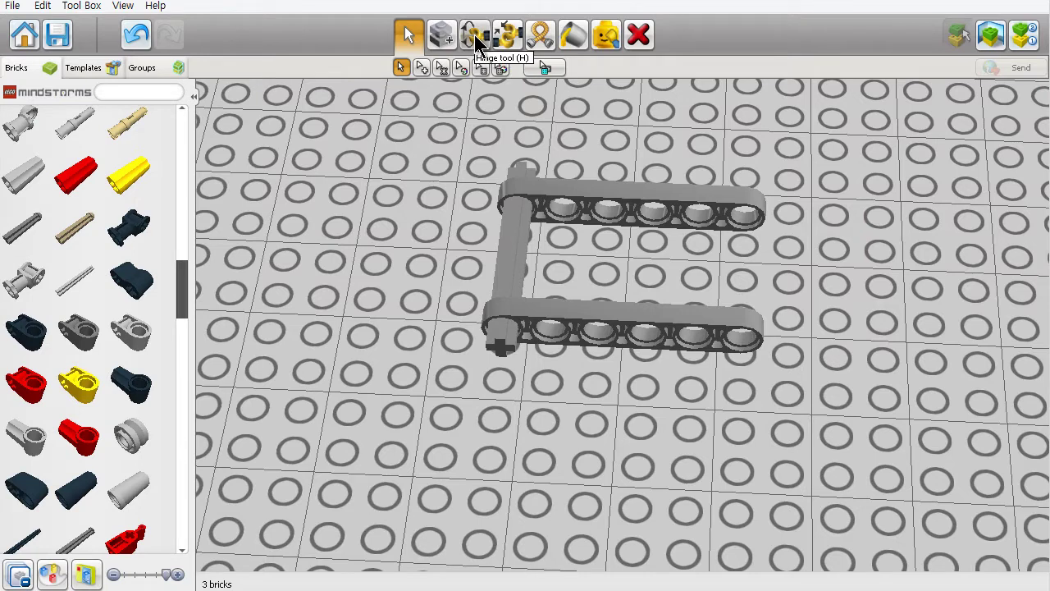
pyautogui.click(476, 36)
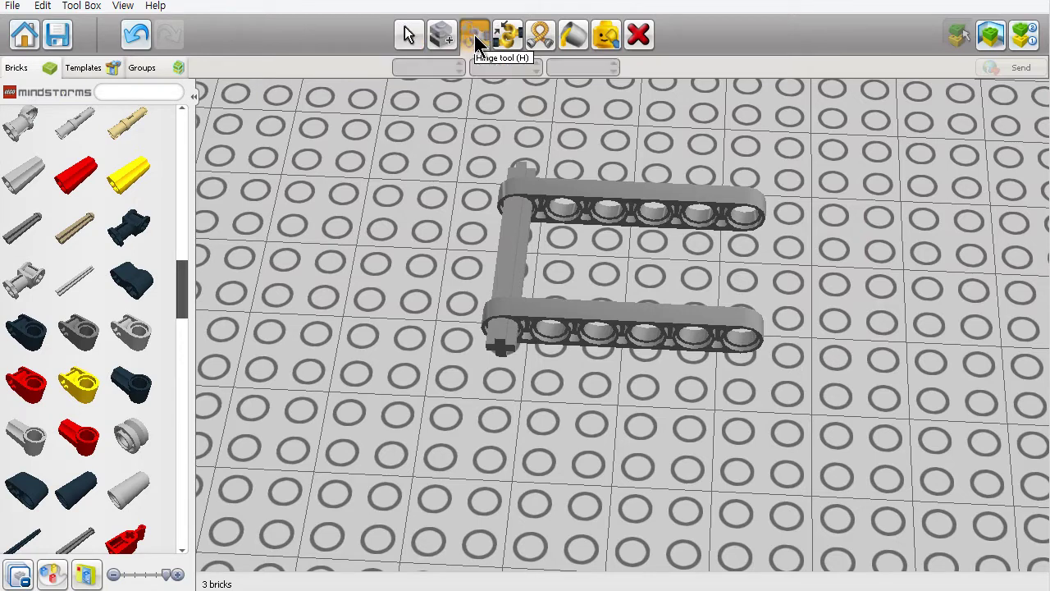
pyautogui.click(508, 320)
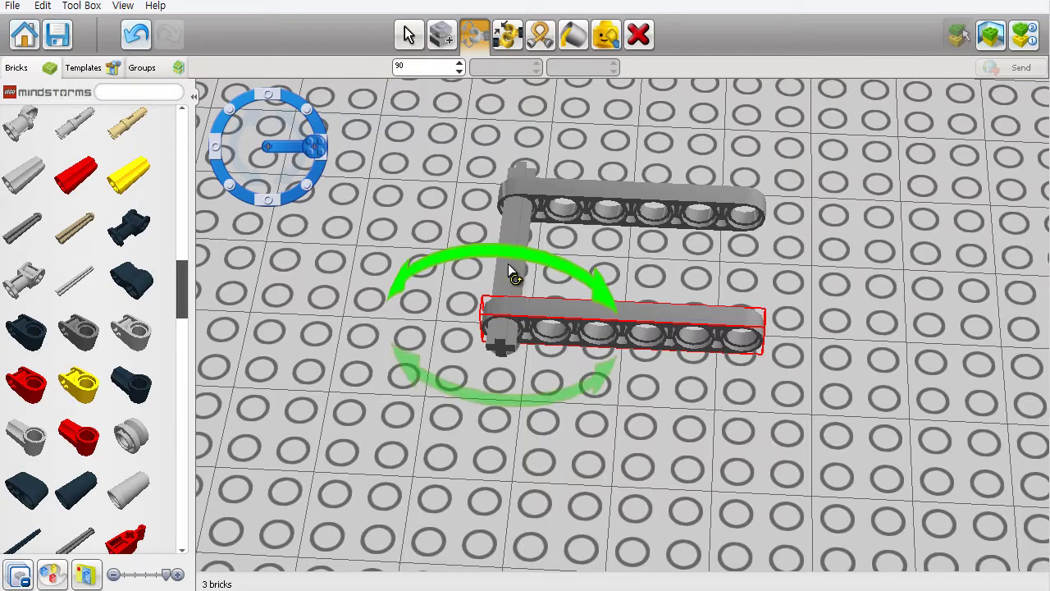
pyautogui.click(539, 215)
pyautogui.click(621, 339)
pyautogui.moveTo(607, 316); pyautogui.dragTo(599, 290)
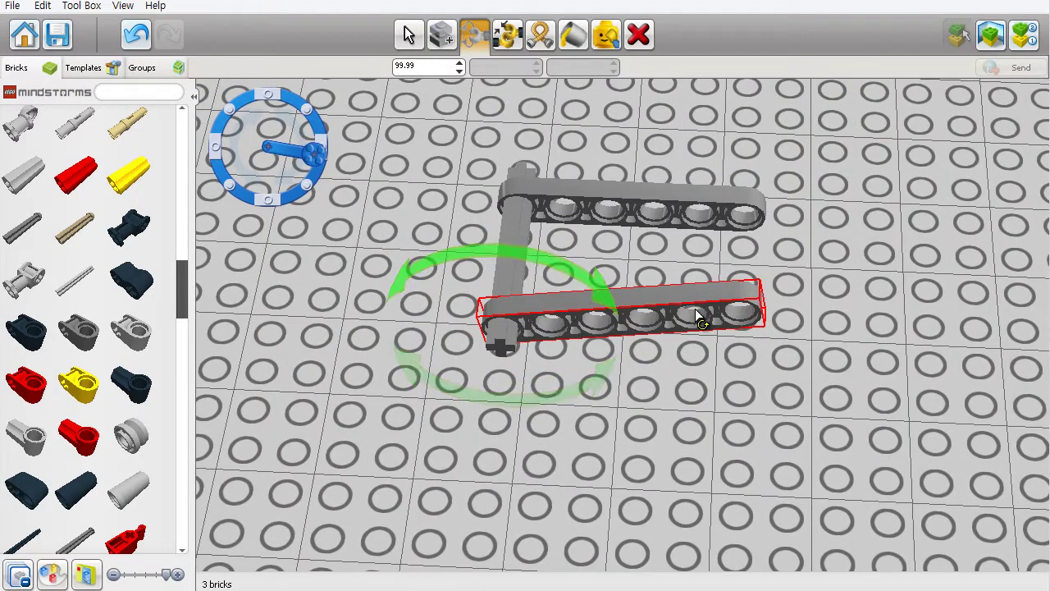
pyautogui.click(605, 456)
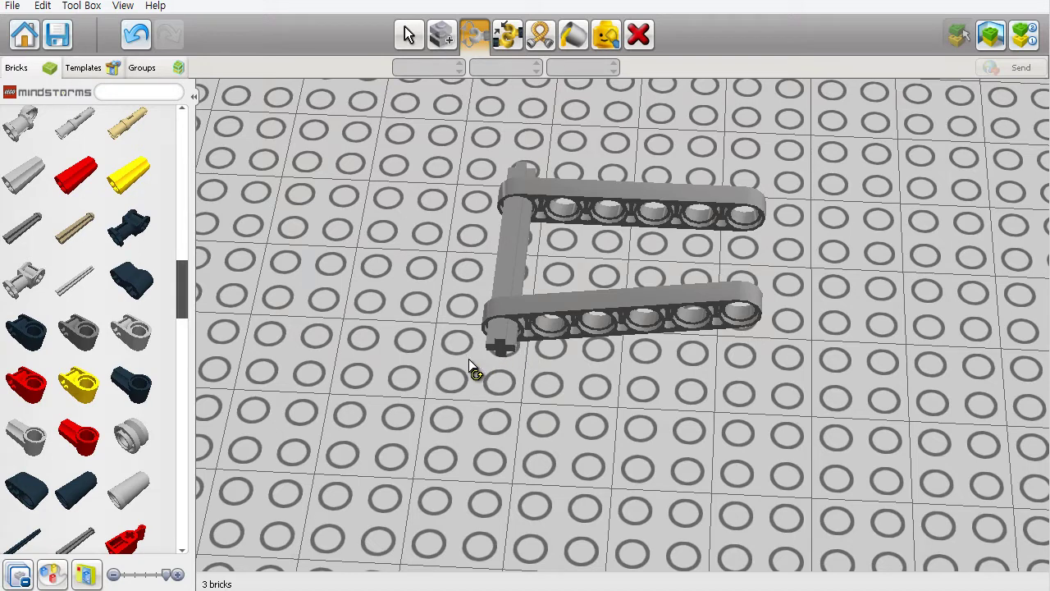
# Swing the front beam around the axle to a hinge angle of 78 degrees and select the rear beam for hinging.
pyautogui.click(503, 323)
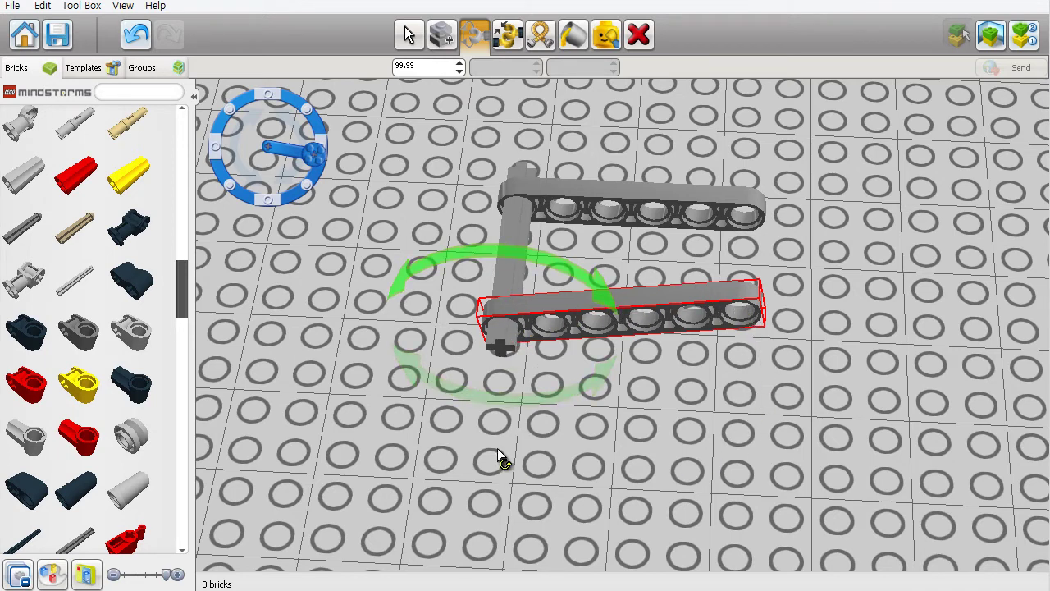
pyautogui.click(755, 357)
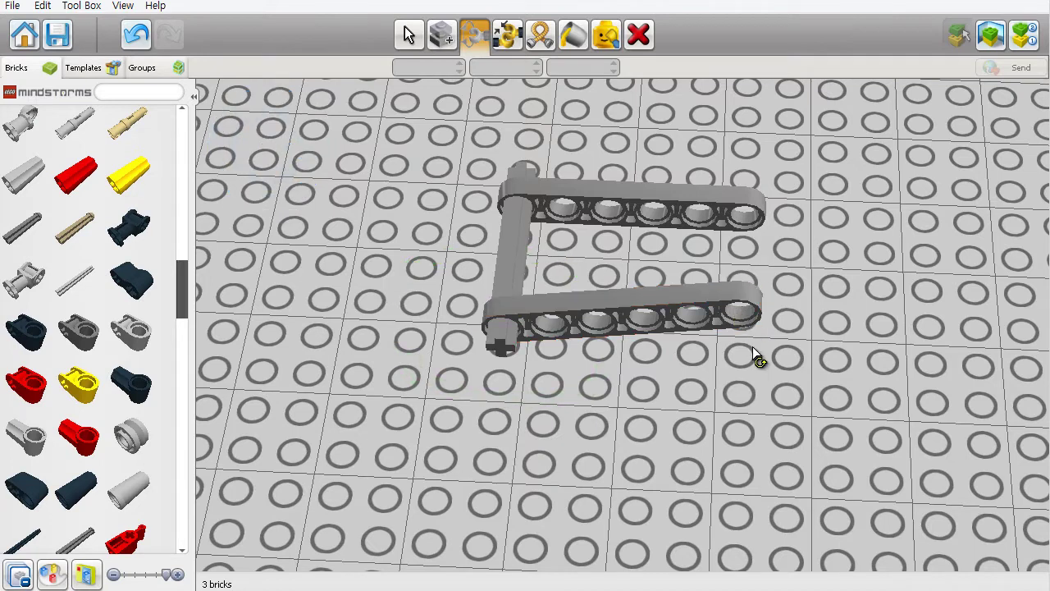
pyautogui.click(686, 318)
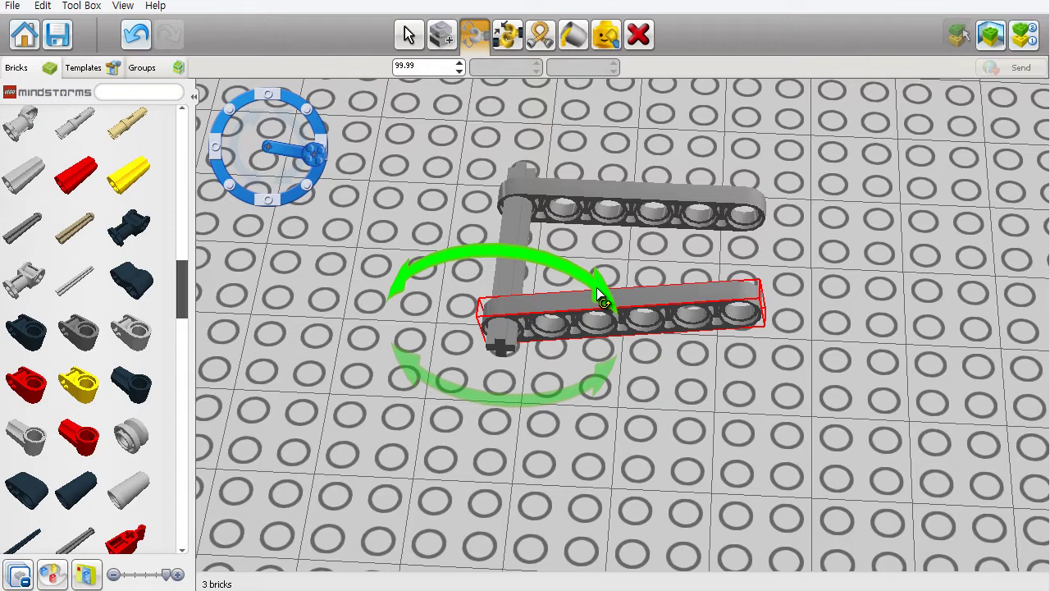
pyautogui.moveTo(600, 289); pyautogui.dragTo(420, 410)
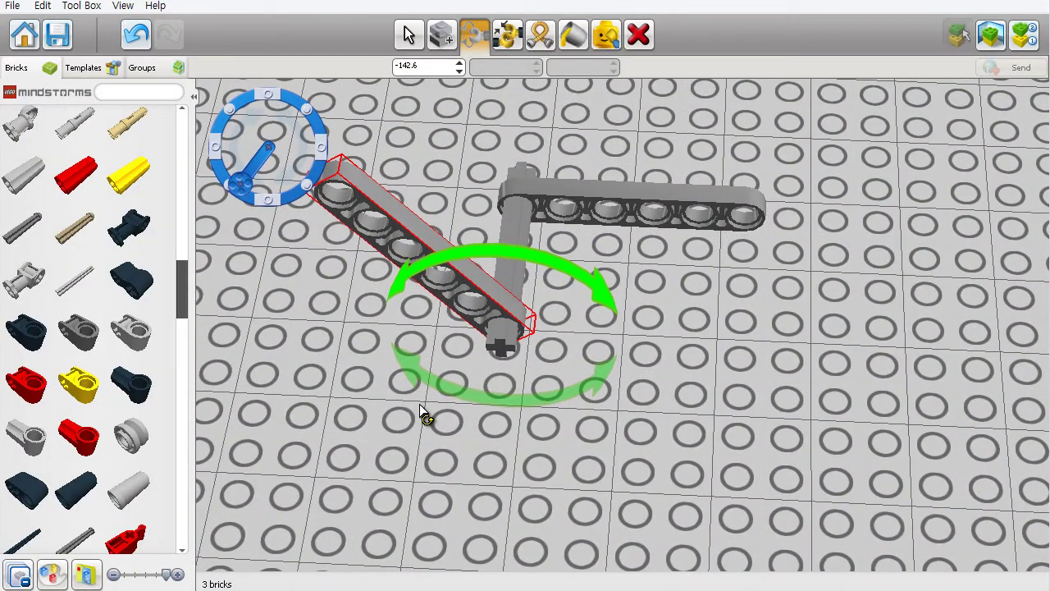
pyautogui.moveTo(236, 174); pyautogui.dragTo(313, 153)
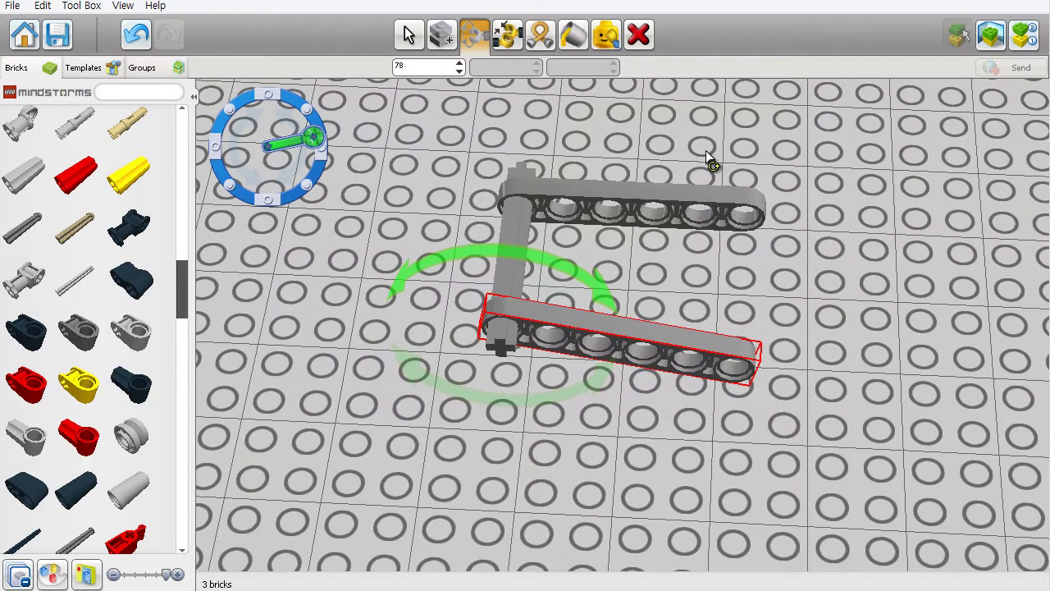
pyautogui.click(712, 215)
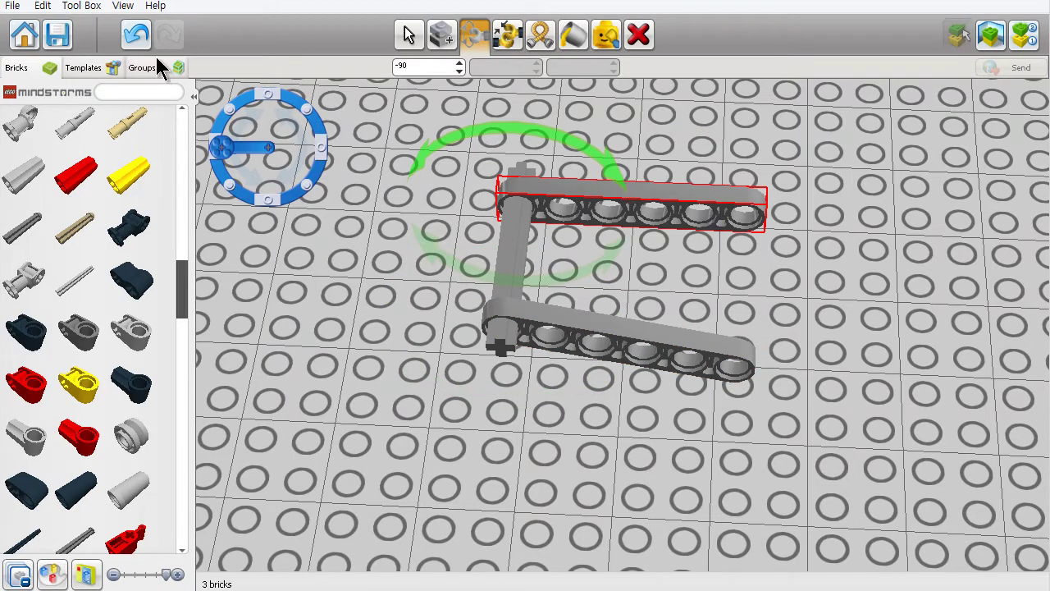
# Swing the rear beam around the axle to a hinge angle of -174.29 degrees and deselect it.
pyautogui.moveTo(241, 141); pyautogui.dragTo(264, 192)
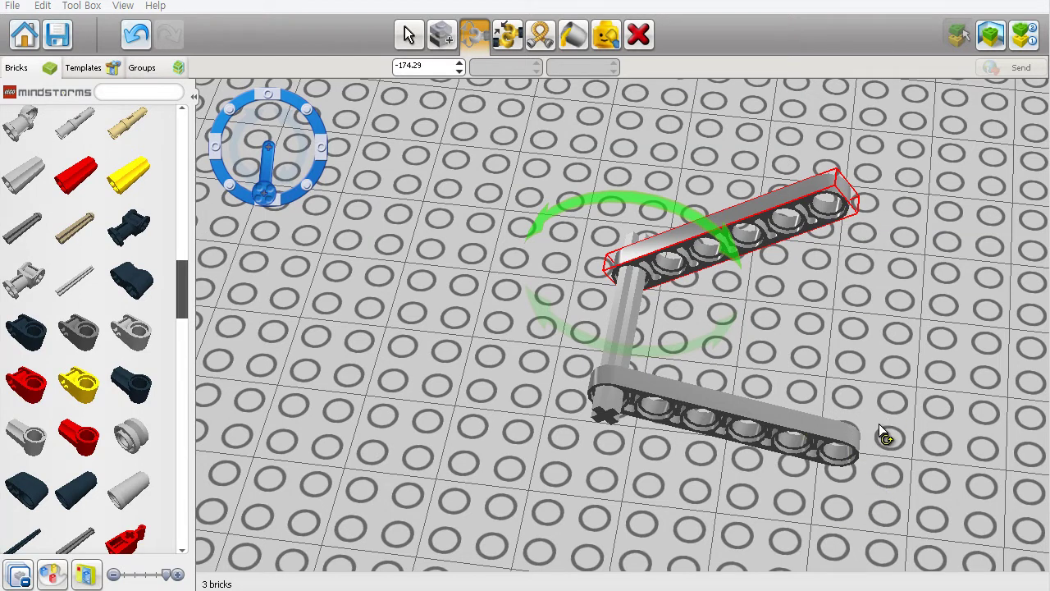
pyautogui.click(898, 352)
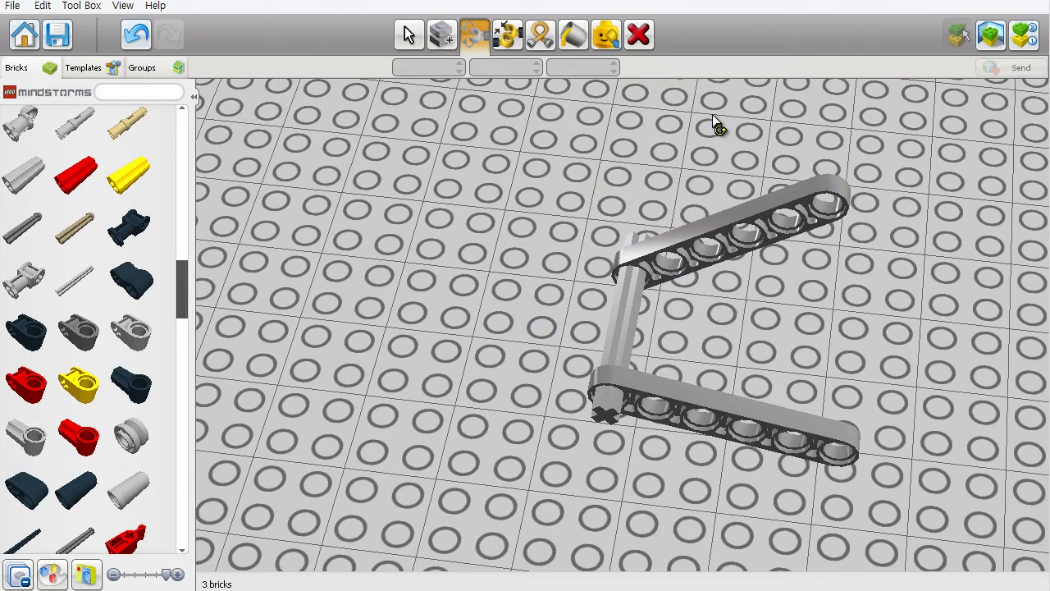
# Align the rear beam with the front beam by matching their free end holes with the Hinge Align tool.
pyautogui.click(510, 35)
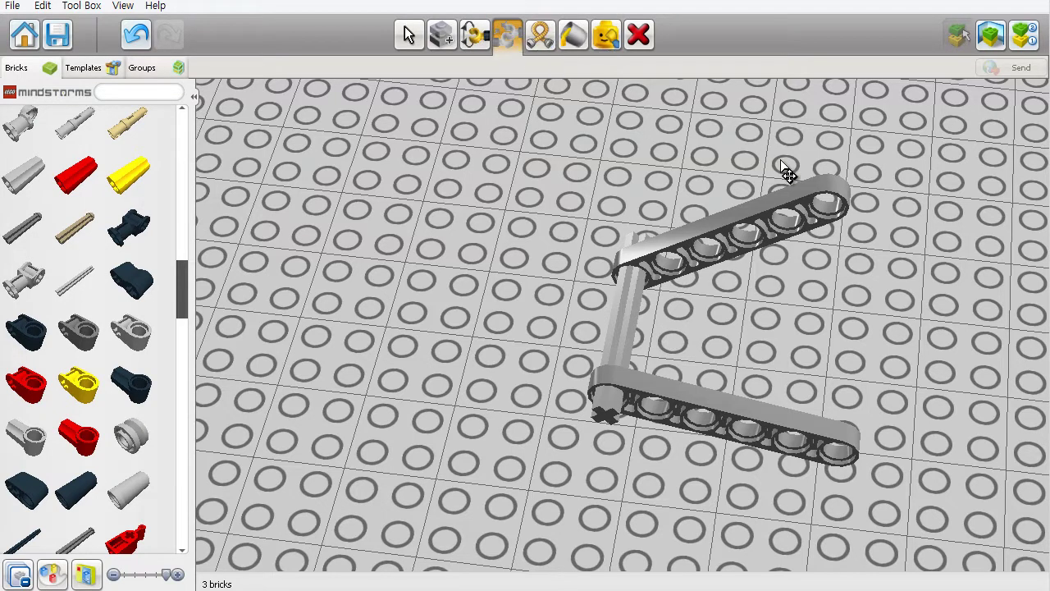
pyautogui.click(841, 215)
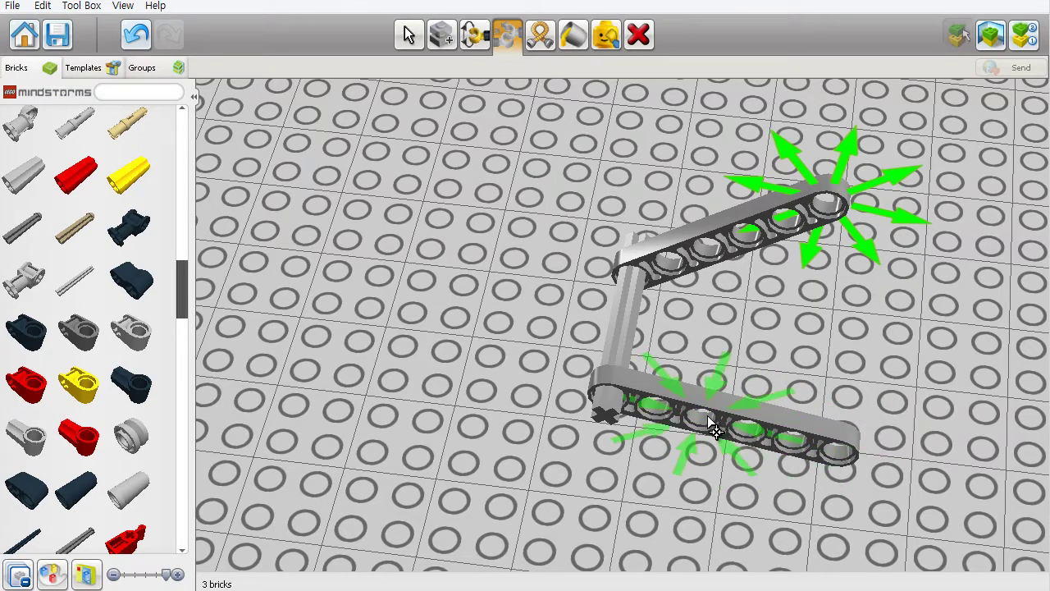
pyautogui.hotkey('ctrl', 'z')
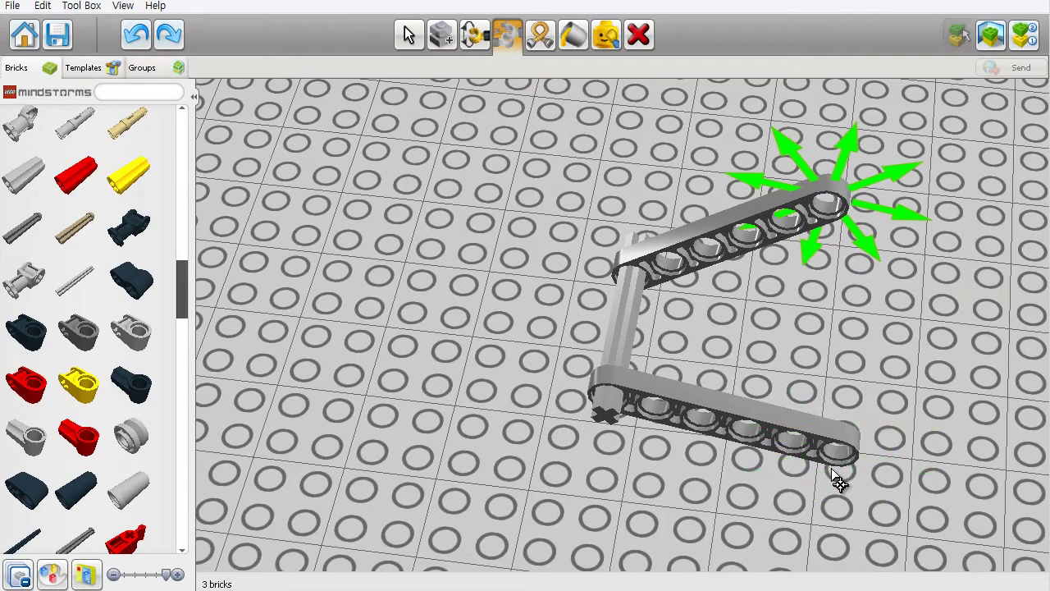
pyautogui.moveTo(839, 447); pyautogui.dragTo(855, 358, button='right')
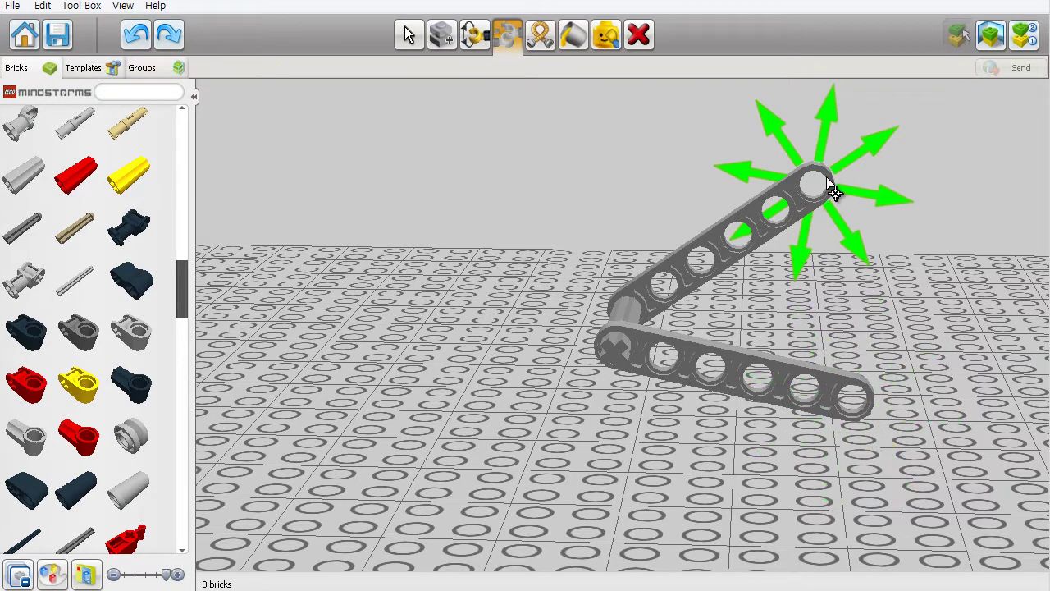
pyautogui.click(857, 408)
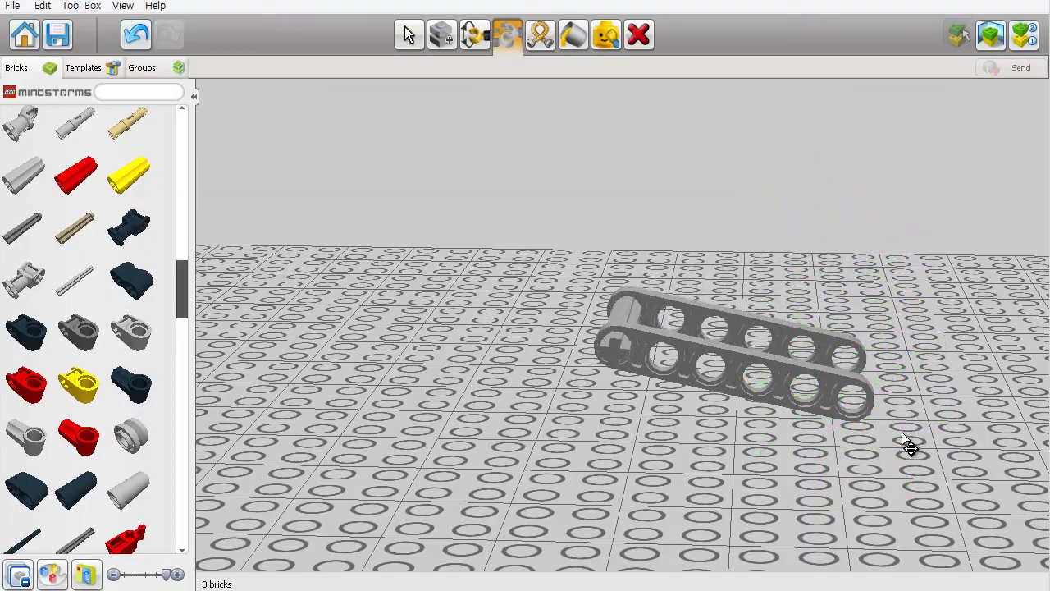
# Insert a second Cross Axle 5M through the free end holes of both aligned beams to close the frame.
pyautogui.moveTo(909, 445); pyautogui.dragTo(874, 462, button='right')
pyautogui.click(73, 279)
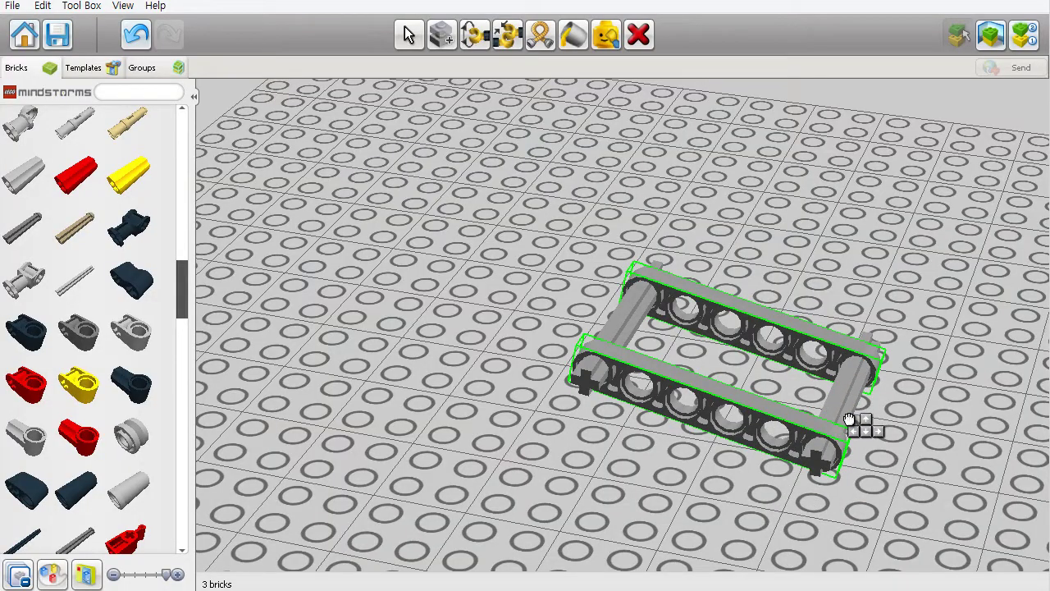
pyautogui.click(862, 428)
pyautogui.moveTo(898, 407); pyautogui.dragTo(771, 414, button='right')
pyautogui.scroll(-5, 771, 415)
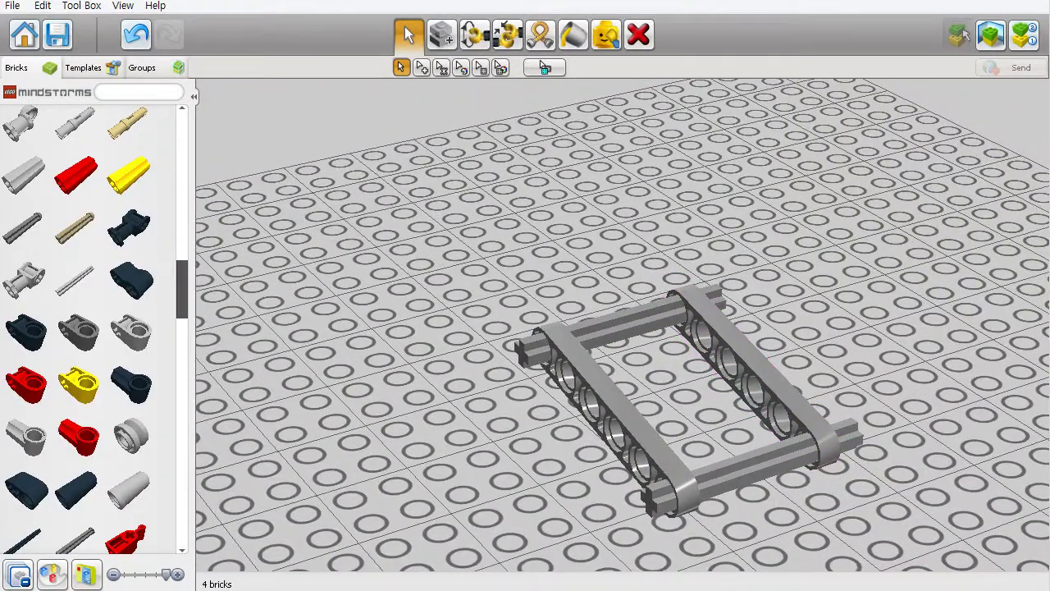